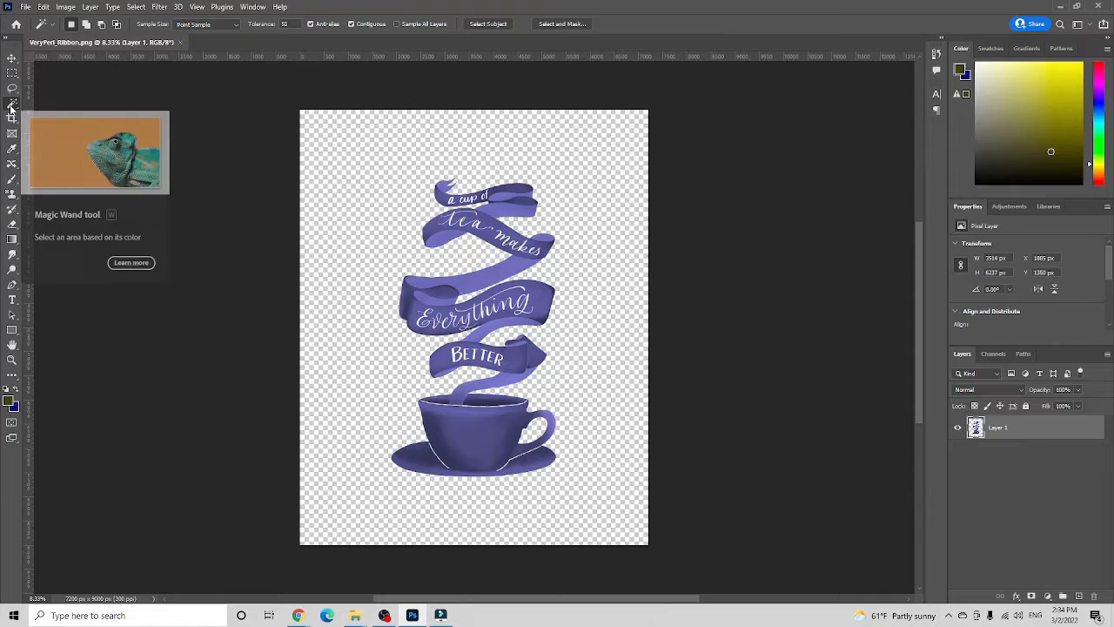
Add a solid colour fill layer in black (000000) and place it beneath the ribbon artwork layer
key(w)
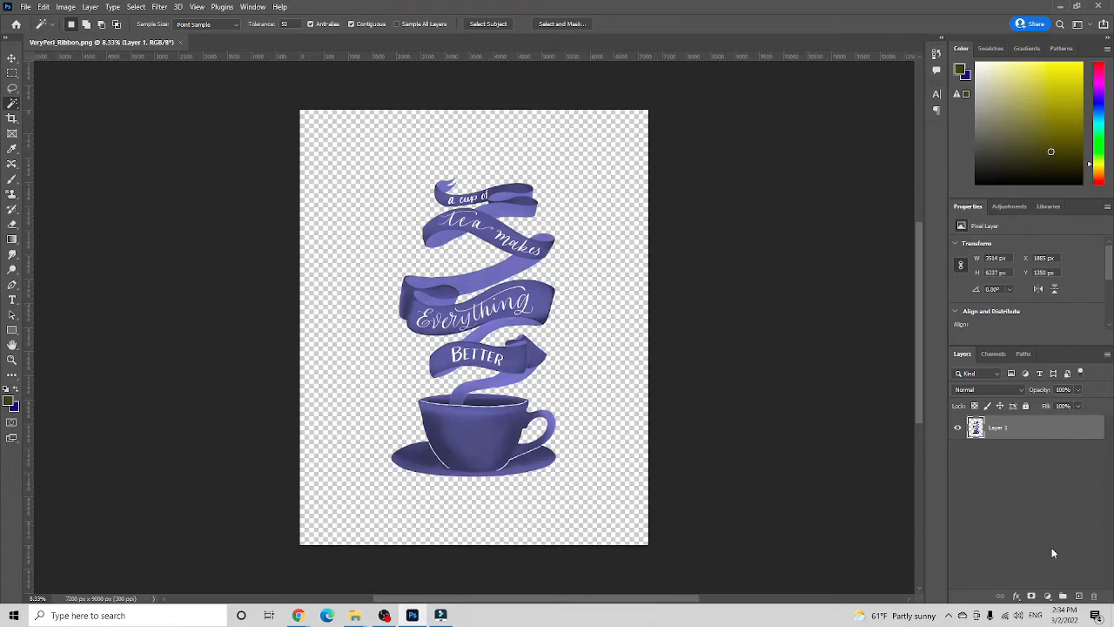
click(1031, 597)
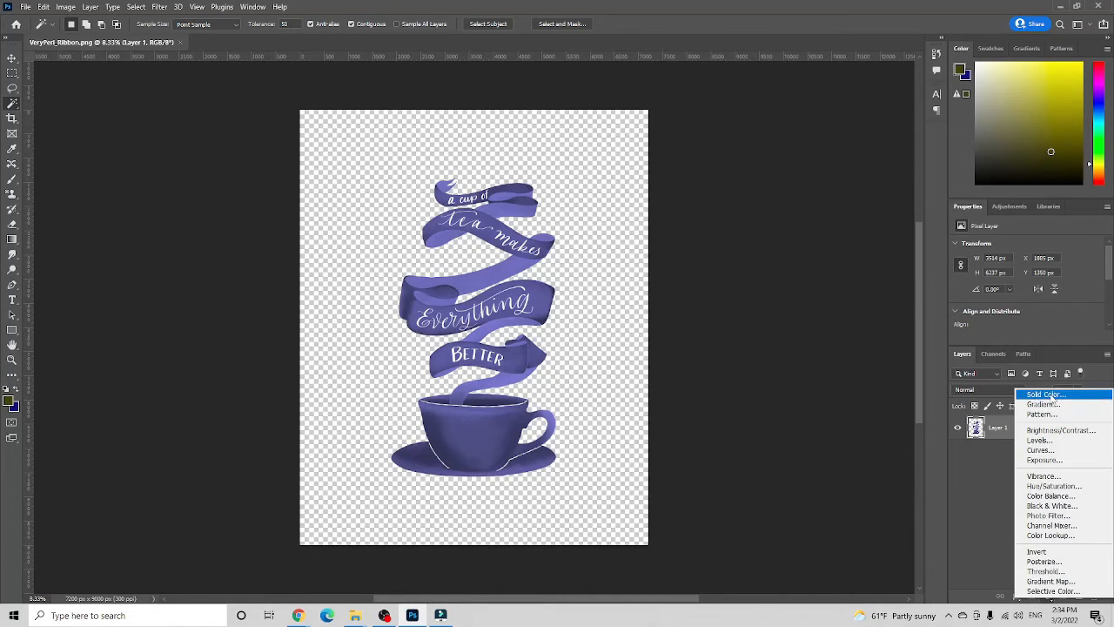
click(1035, 397)
text(000000)
key(Return)
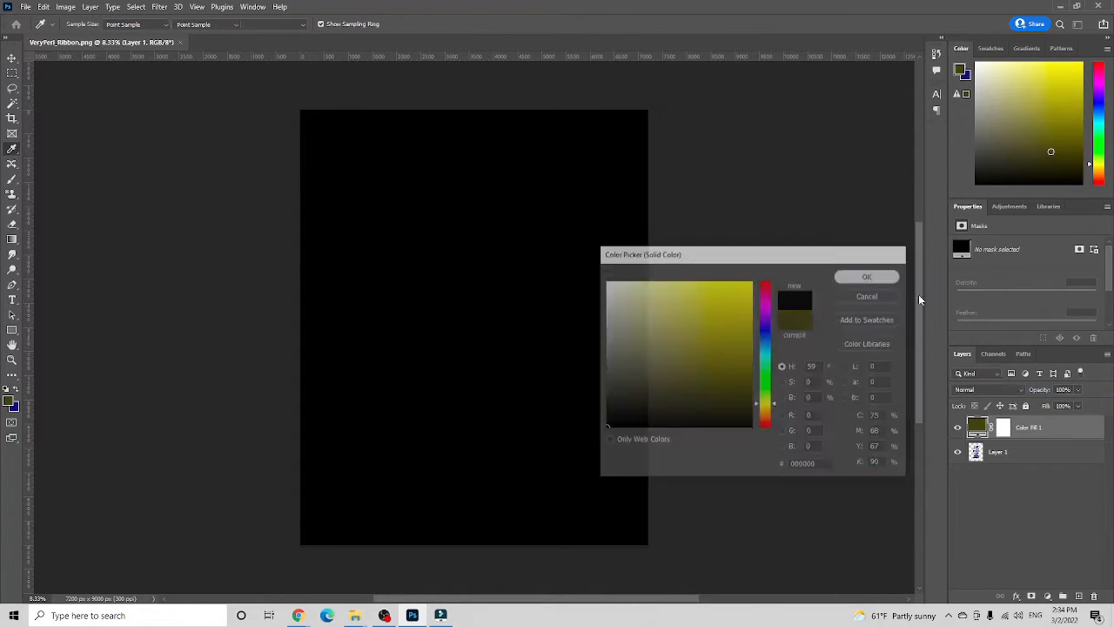
drag(1020, 428, 1011, 465)
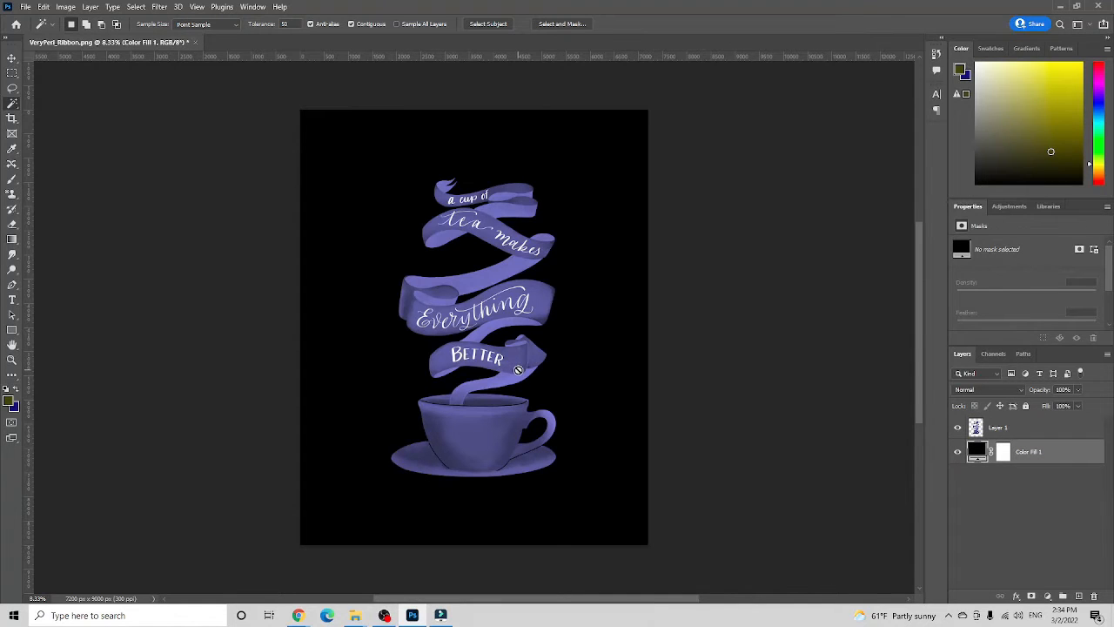
Select the white words "a cup of" on Layer 1 using the Magic Wand at tolerance 25
click(1012, 428)
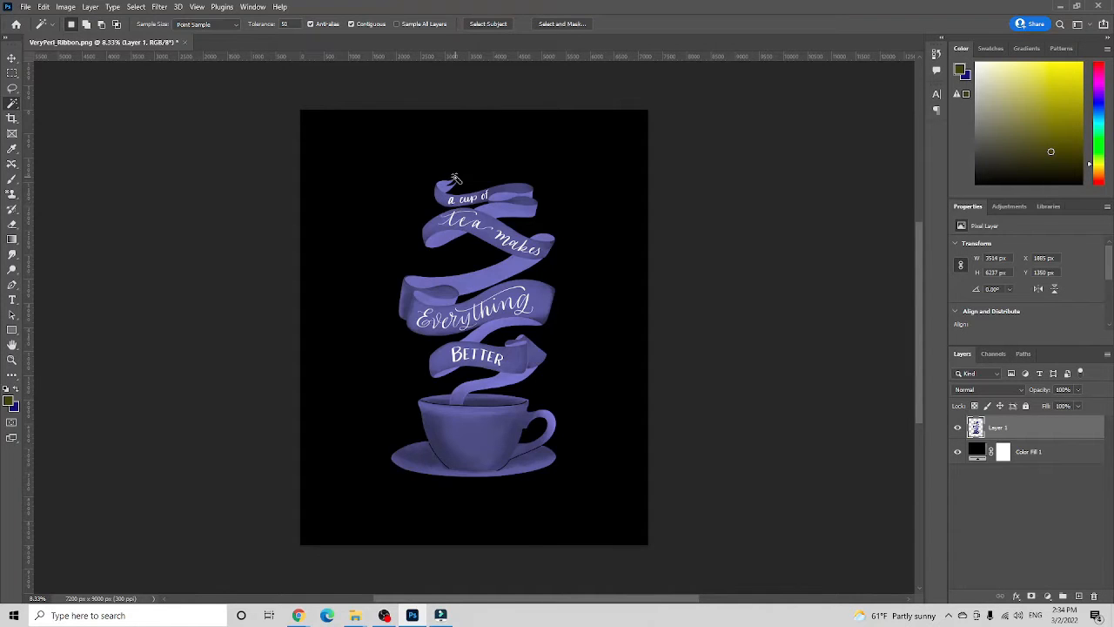
scroll(454, 178, up, 5)
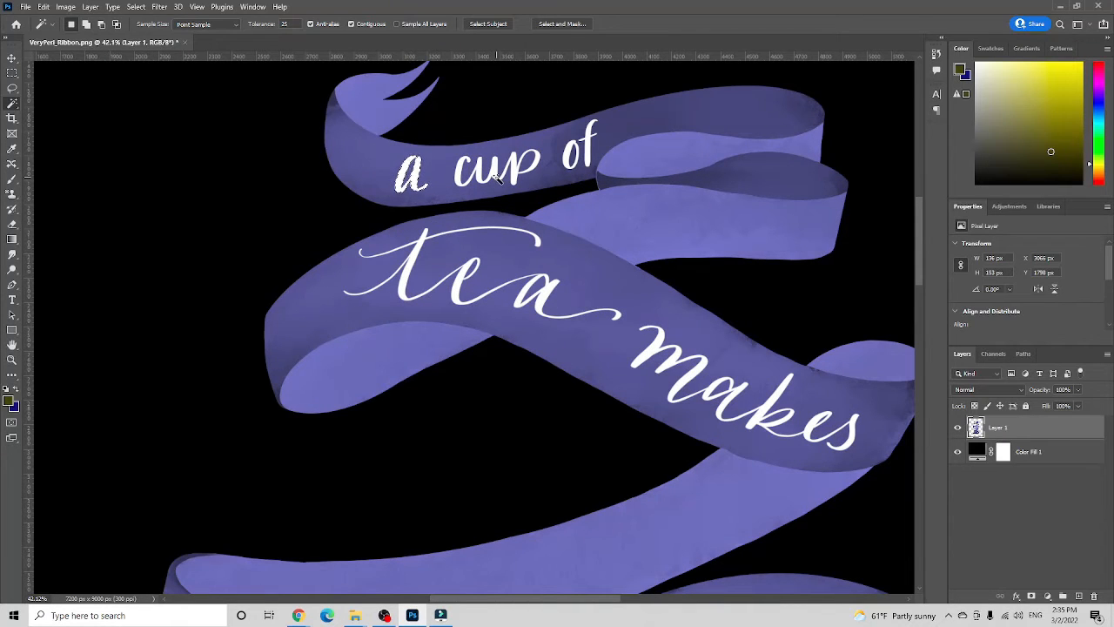
shift+click(461, 172)
shift+click(486, 176)
shift+click(526, 164)
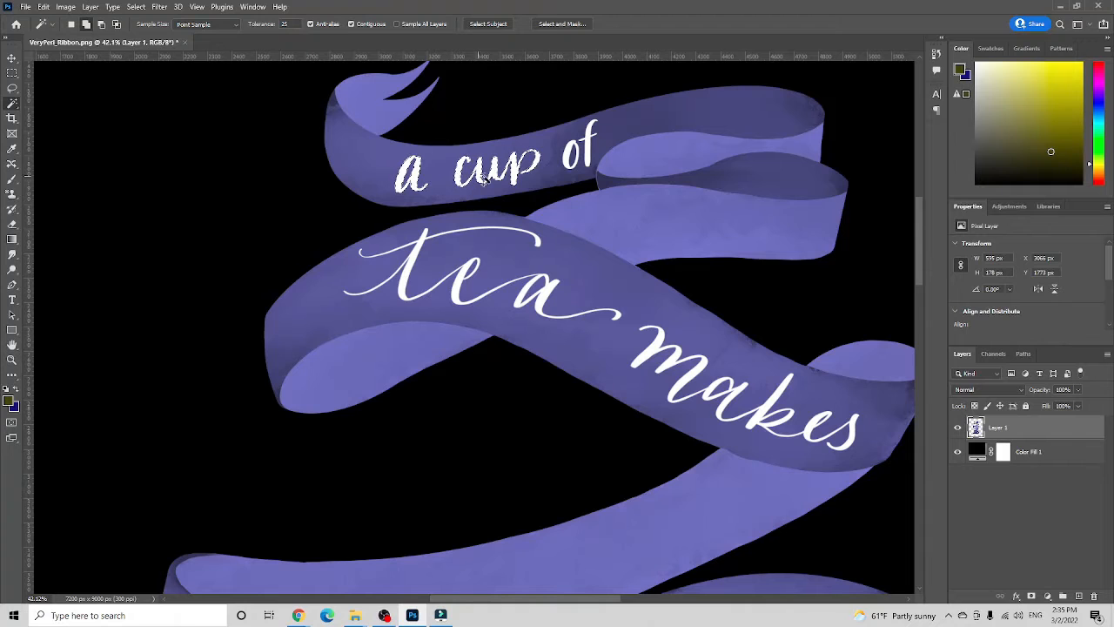
shift+click(568, 157)
shift+click(585, 145)
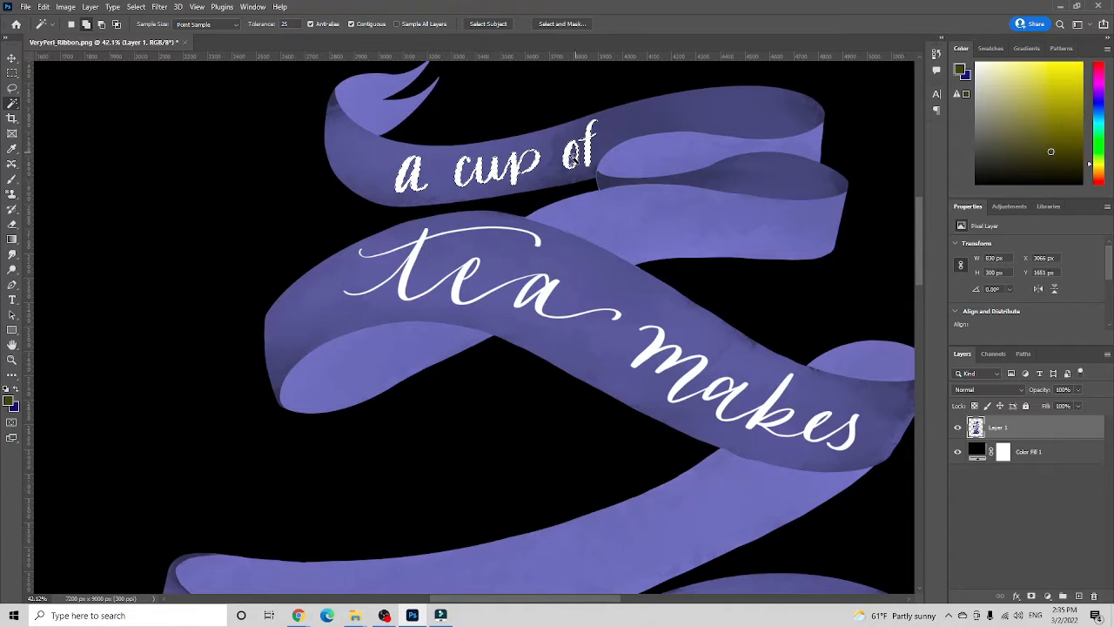
Add the white words "tea makes" and "Everything" to the Magic Wand selection
shift+click(422, 254)
shift+click(666, 376)
scroll(642, 357, down, 6)
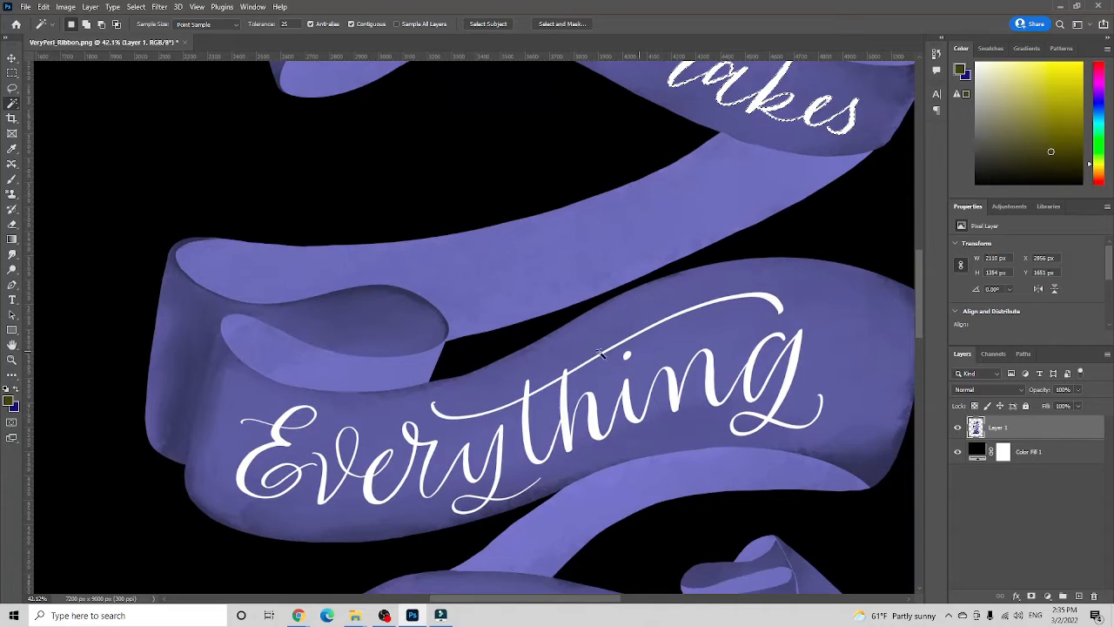
shift+click(275, 441)
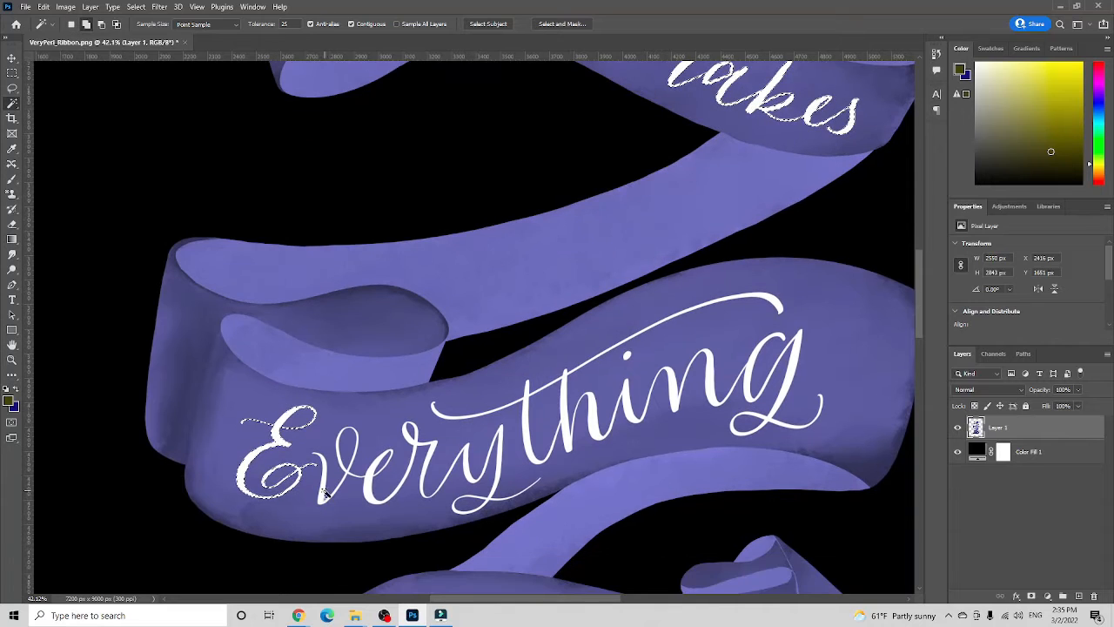
shift+click(323, 491)
shift+click(527, 438)
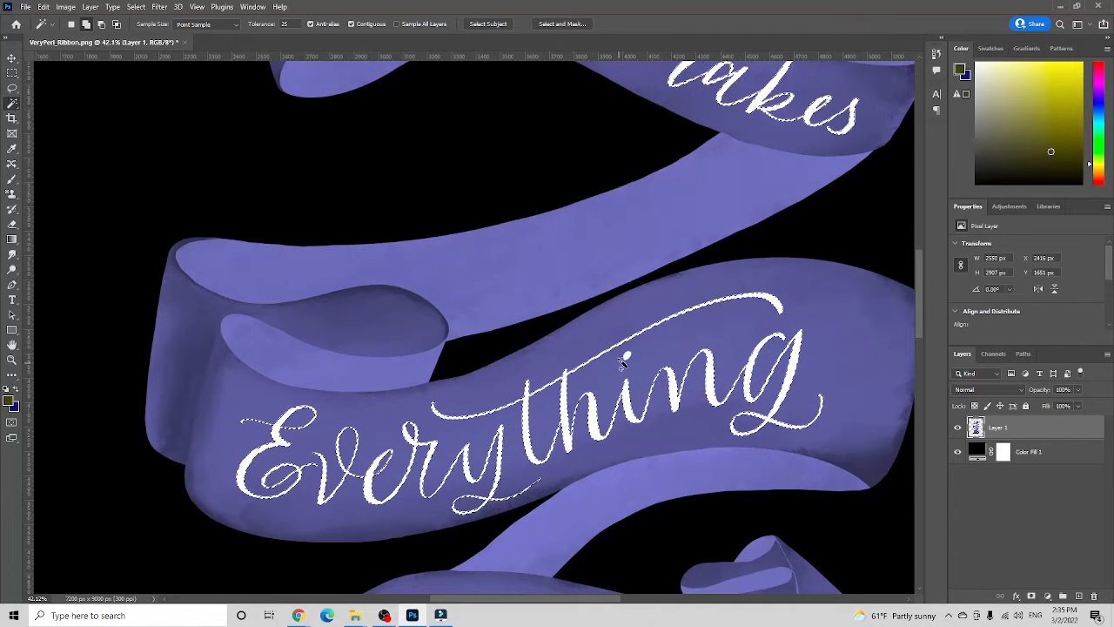
Add every letter of the word "BETTER" to the selection
scroll(589, 435, down, 5)
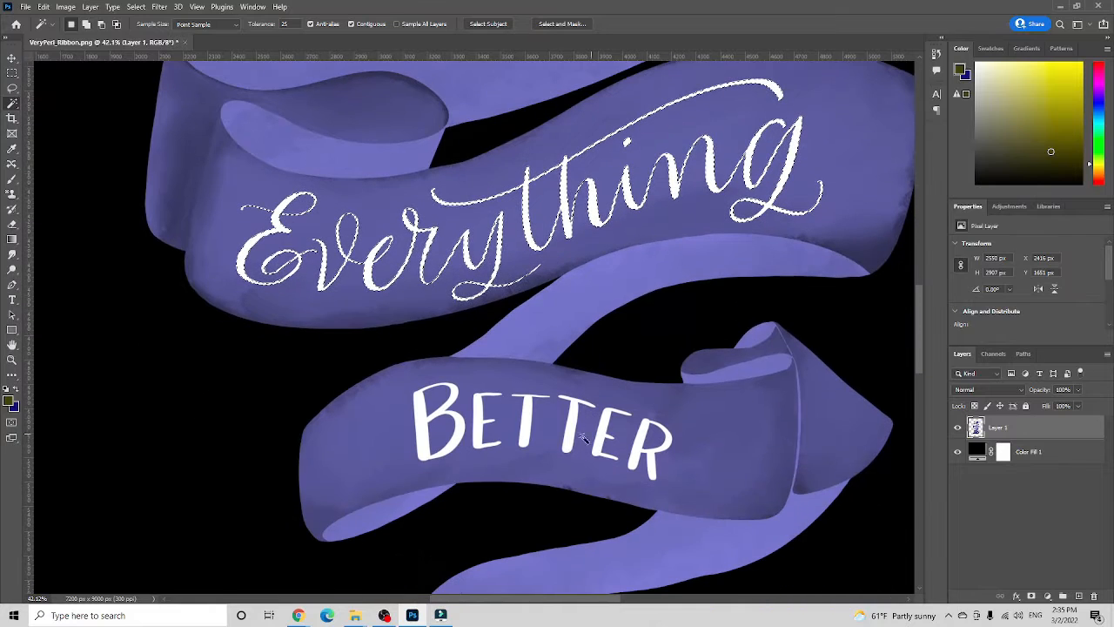
shift+click(425, 449)
shift+click(478, 439)
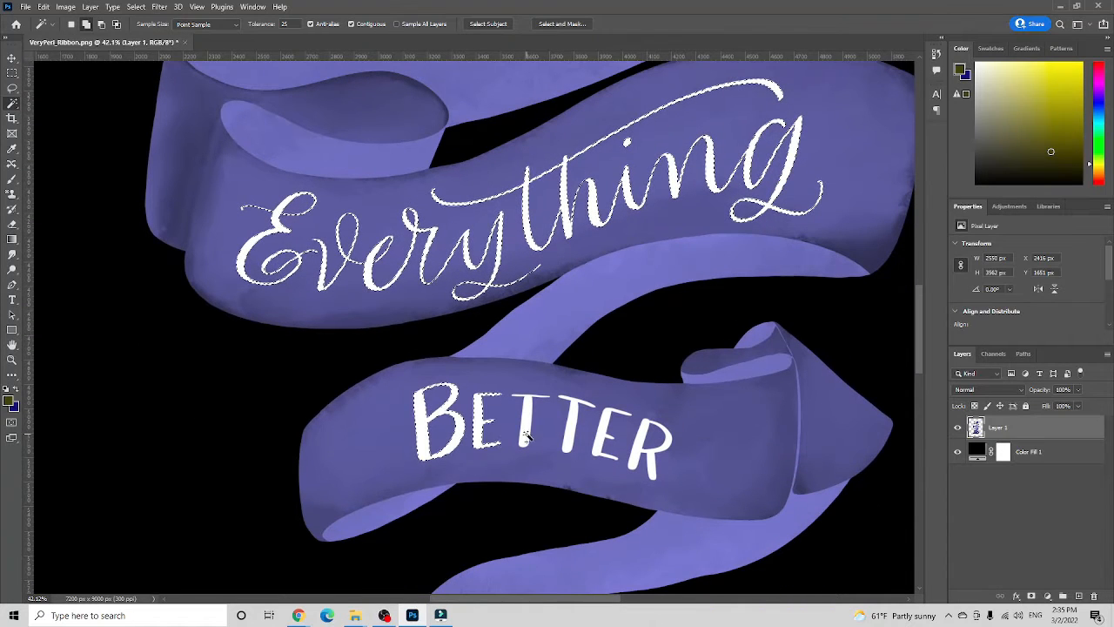
shift+click(526, 437)
shift+click(569, 441)
shift+click(603, 446)
shift+click(641, 451)
Cut the selected white lettering out of Layer 1 and paste it onto a new layer above
scroll(641, 451, down, 5)
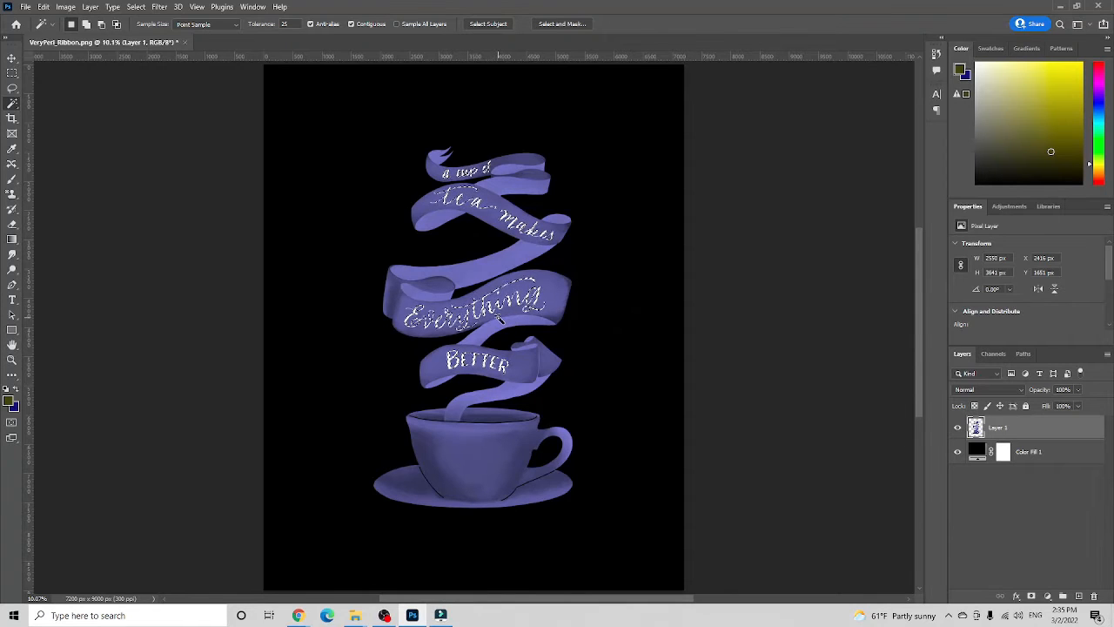
key(ctrl+x)
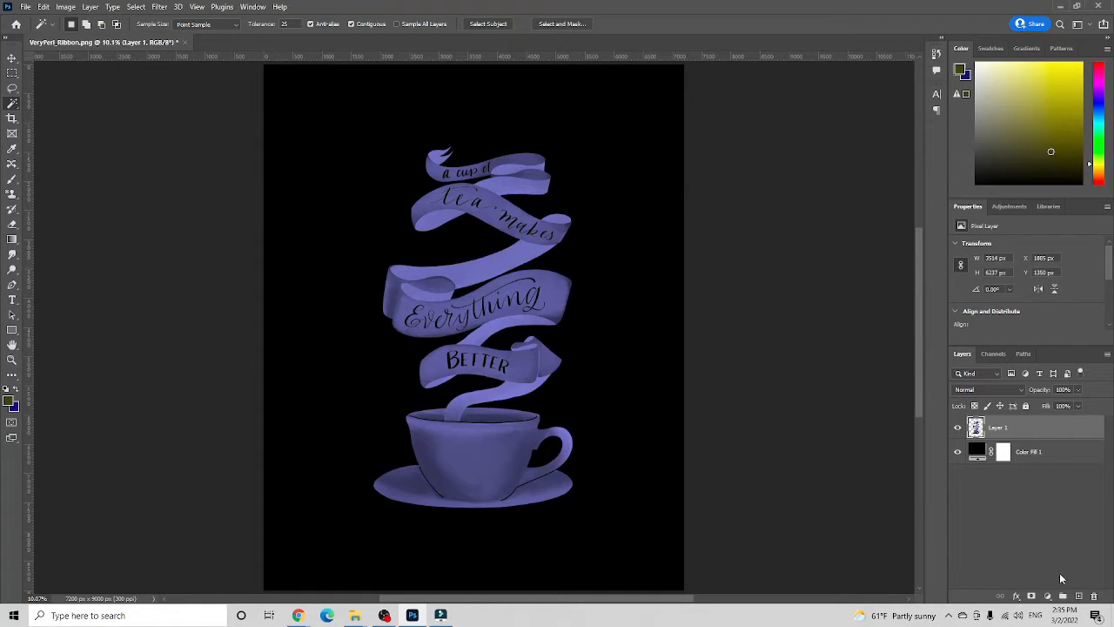
click(1079, 596)
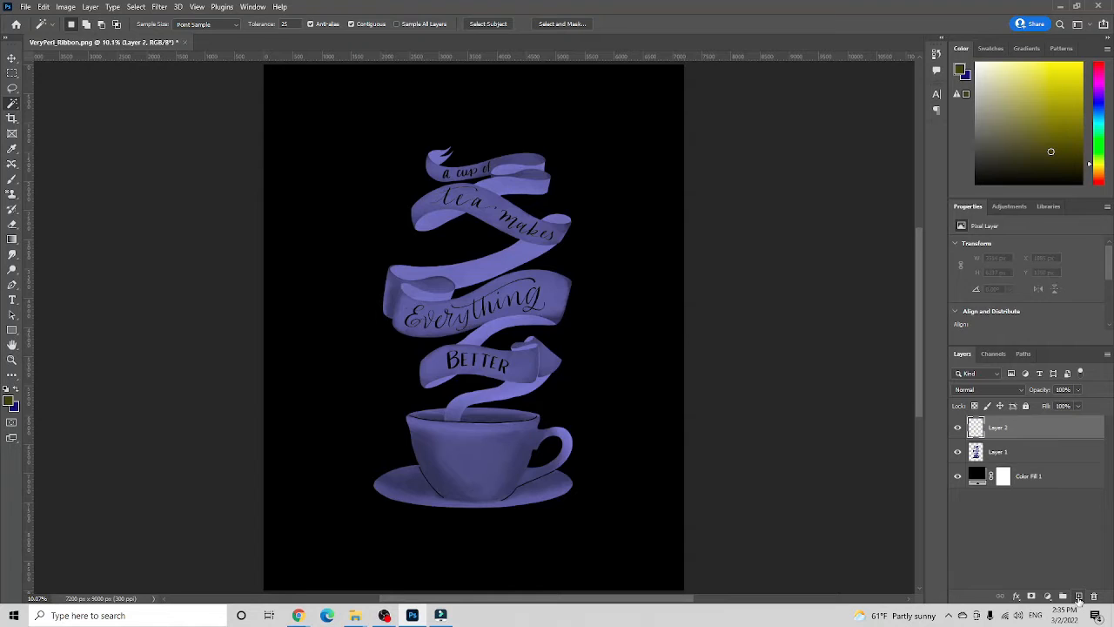
key(ctrl+v)
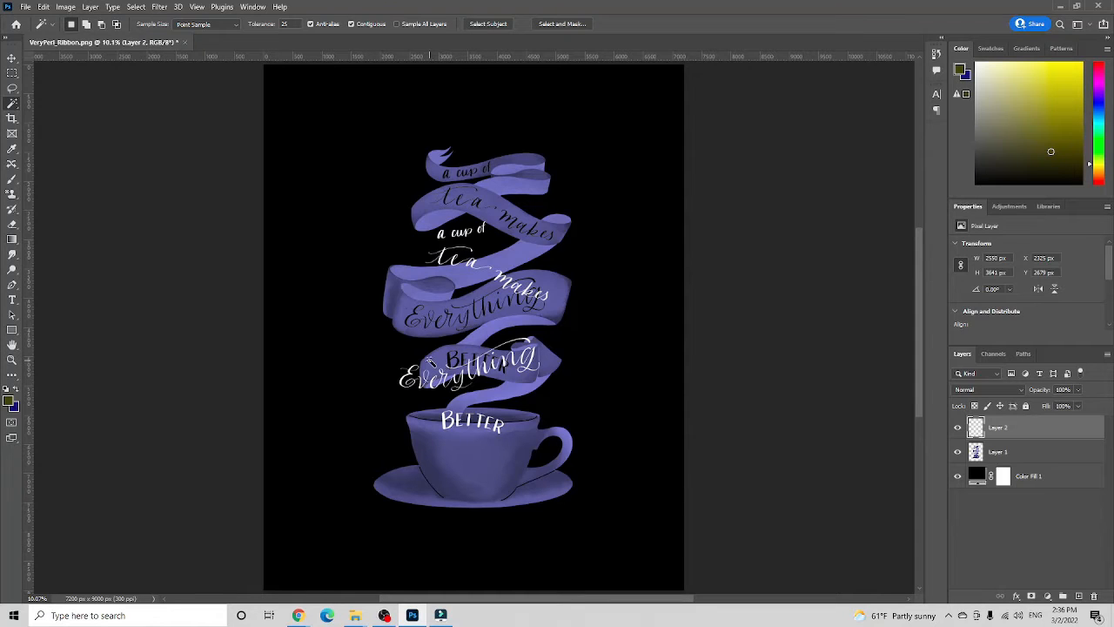
Move the pasted white lettering up over the cut-out letters in the ribbon
key(v)
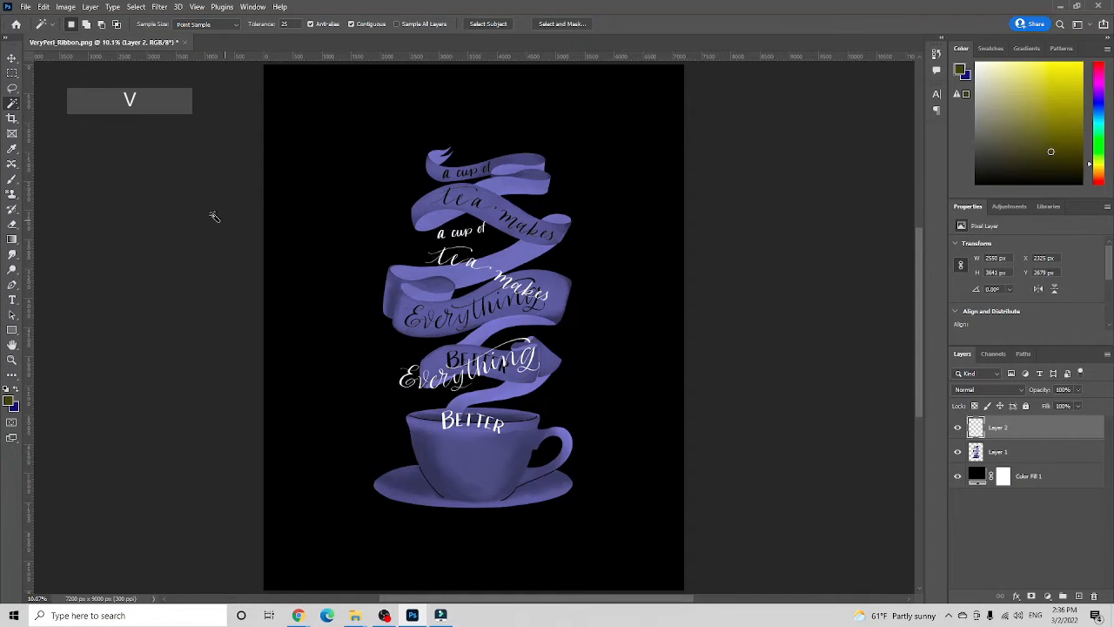
click(13, 60)
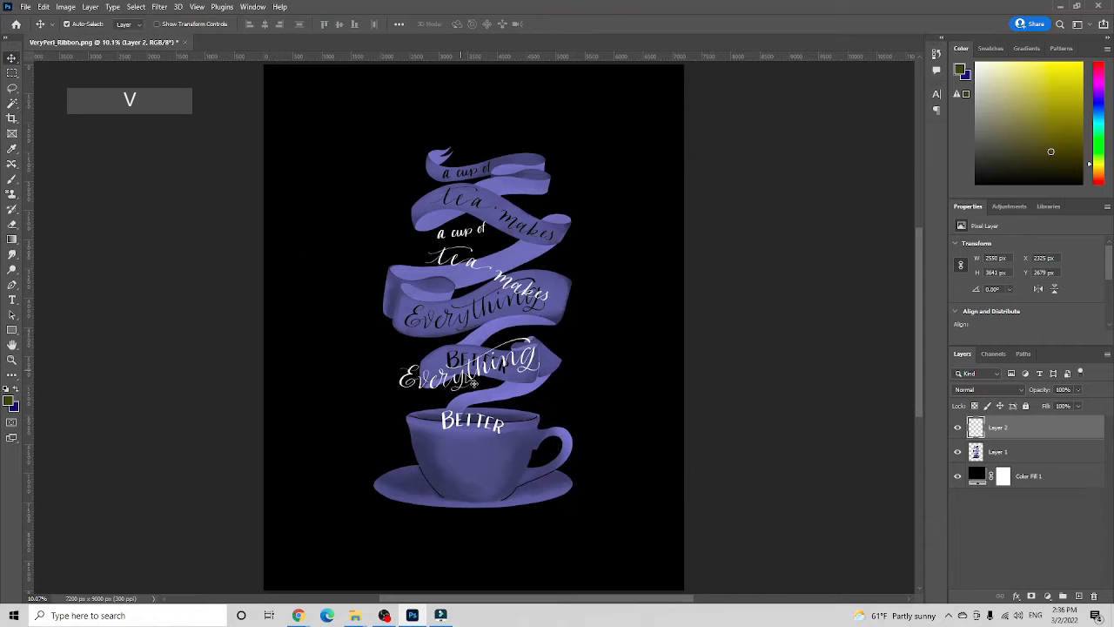
drag(486, 381, 440, 315)
Nudge the lettering 5 px down and 4 px right to align it with the gaps in the ribbon
key(ctrl+plus)
key(ctrl+plus)
key(ctrl+plus)
key(ctrl+plus)
key(ctrl+plus)
key(ctrl+plus)
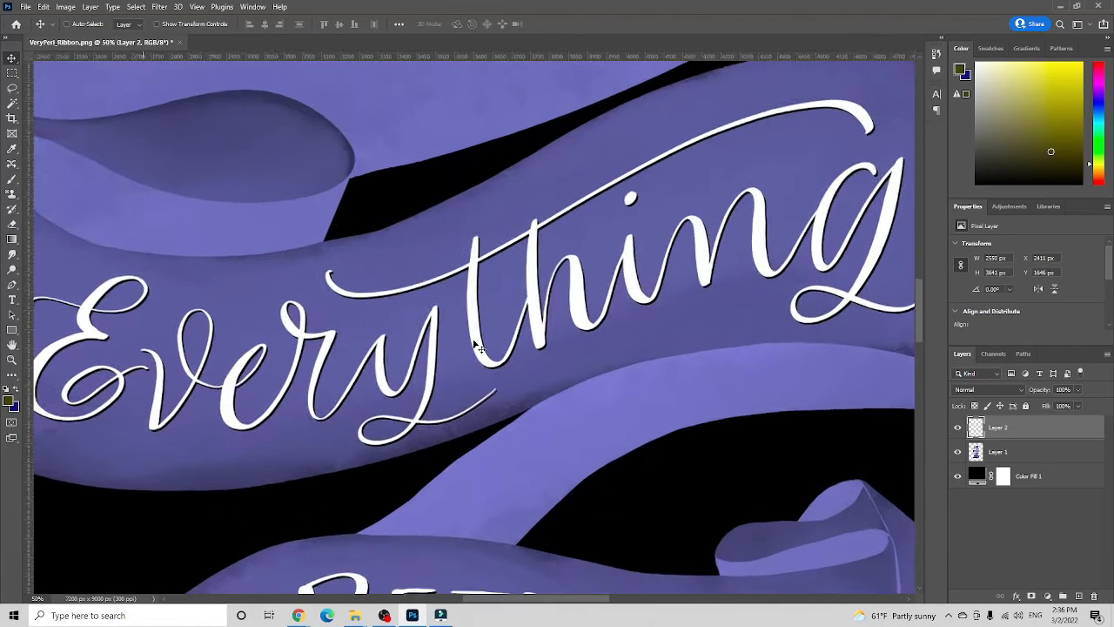
key(Down)
key(Down)
key(Down)
key(Down)
key(Down)
key(Right)
key(Right)
key(Right)
key(Right)
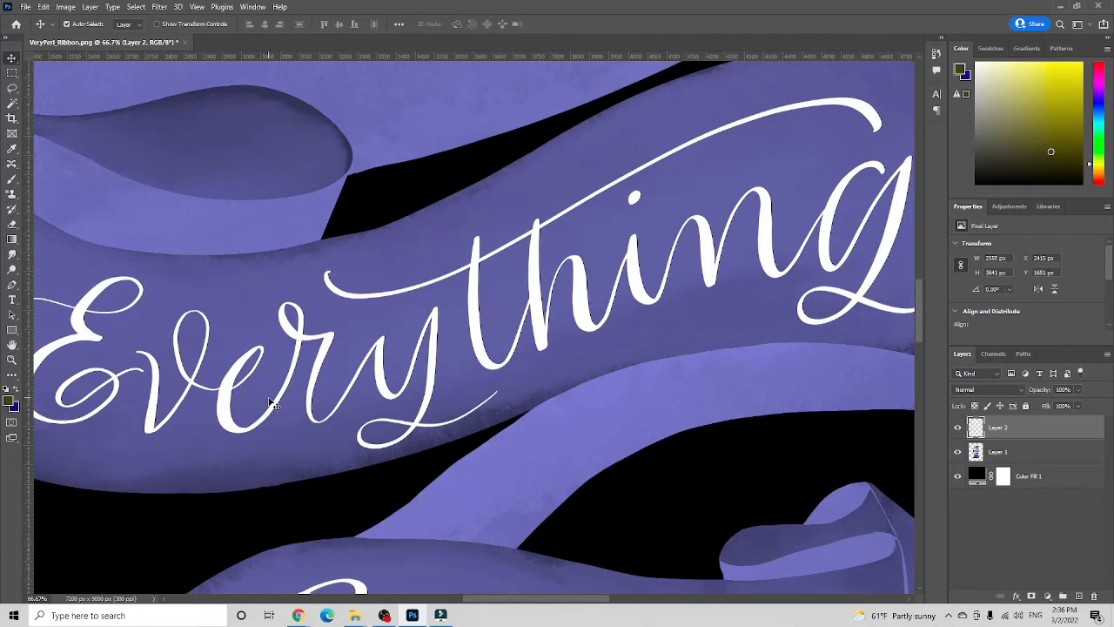
key(ctrl+0)
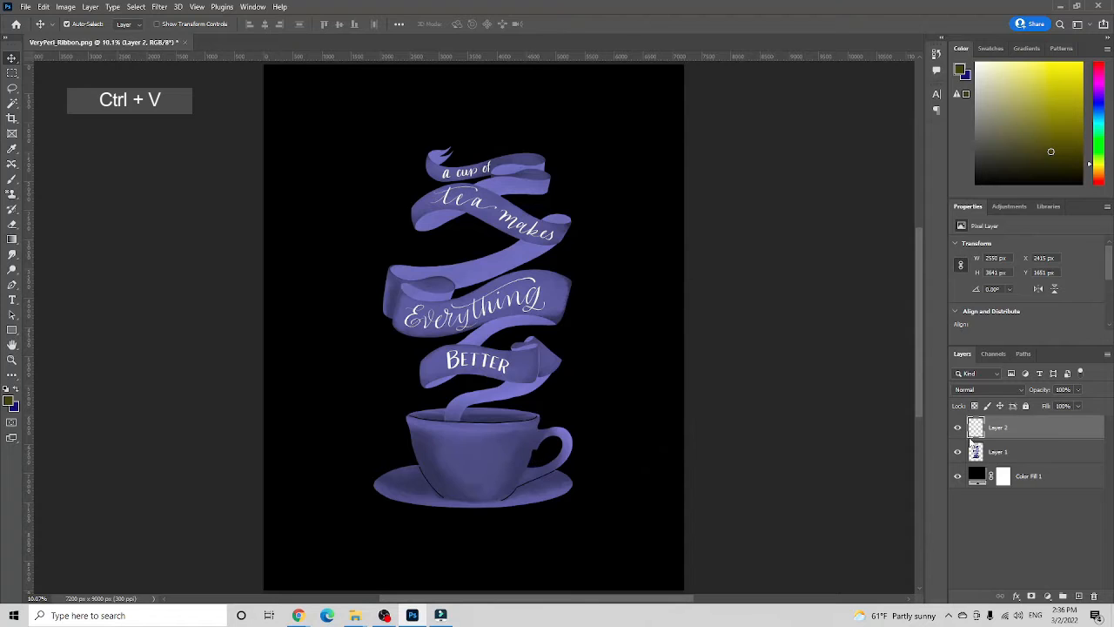
Toggle the lettering layer's visibility to check its separation from the ribbon artwork
click(957, 428)
click(958, 428)
click(957, 428)
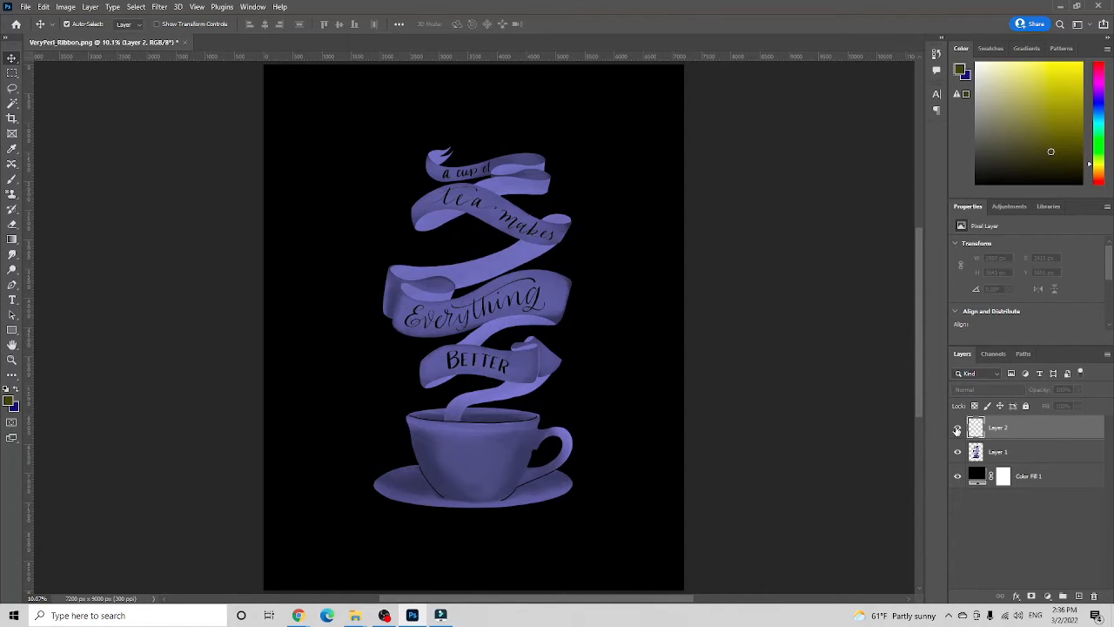
click(957, 428)
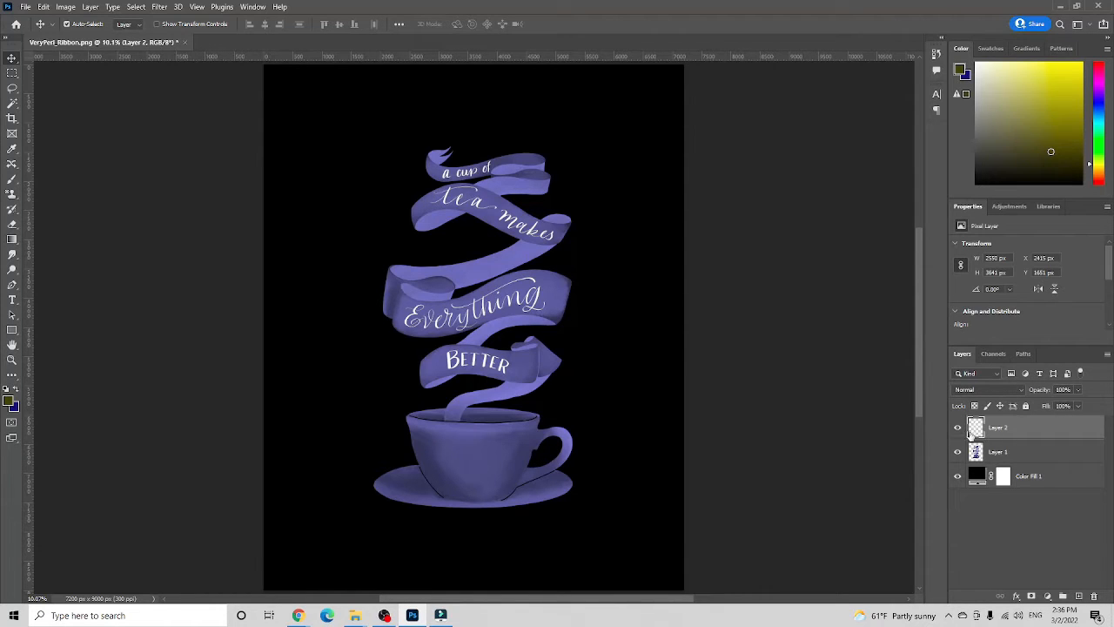
click(958, 428)
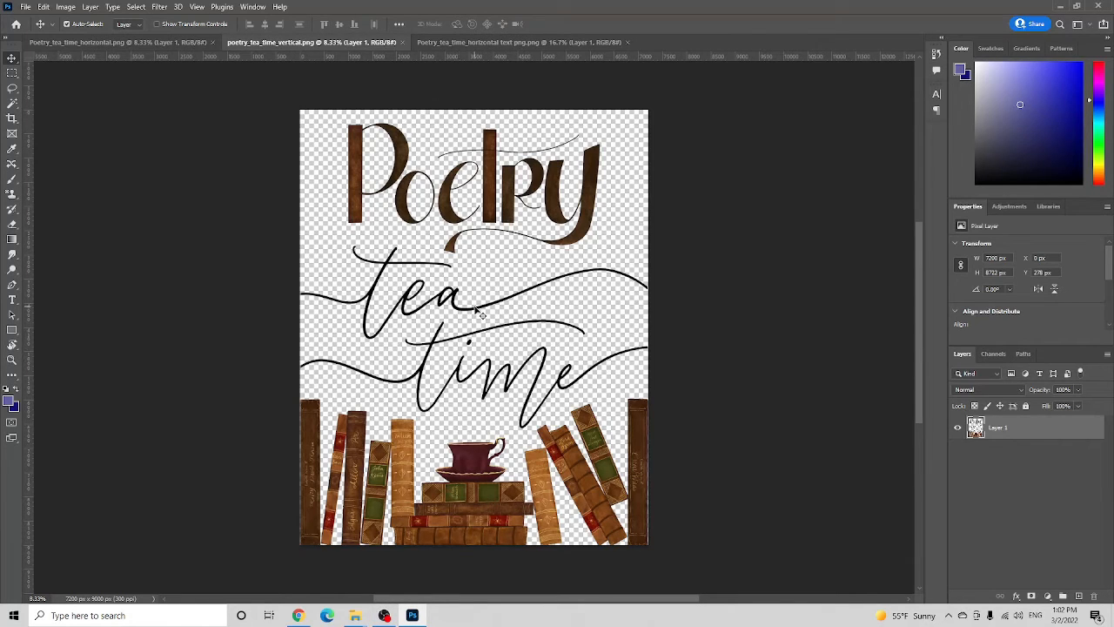
Lasso the words "tea time" in the vertical poetry design, then cut and paste them onto a new layer
click(12, 89)
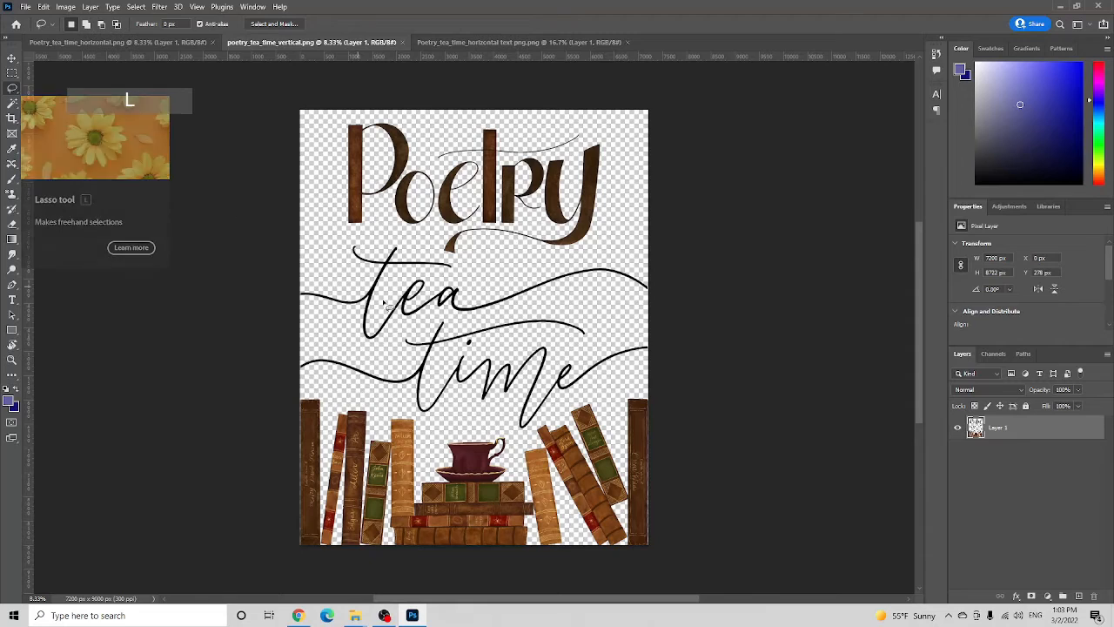
mouse_move(416, 240)
mouse_down()
mouse_move(355, 236)
mouse_move(293, 271)
mouse_move(275, 317)
mouse_move(291, 376)
mouse_move(532, 435)
mouse_move(595, 388)
mouse_move(645, 377)
mouse_move(691, 323)
mouse_move(660, 269)
mouse_move(405, 240)
mouse_up()
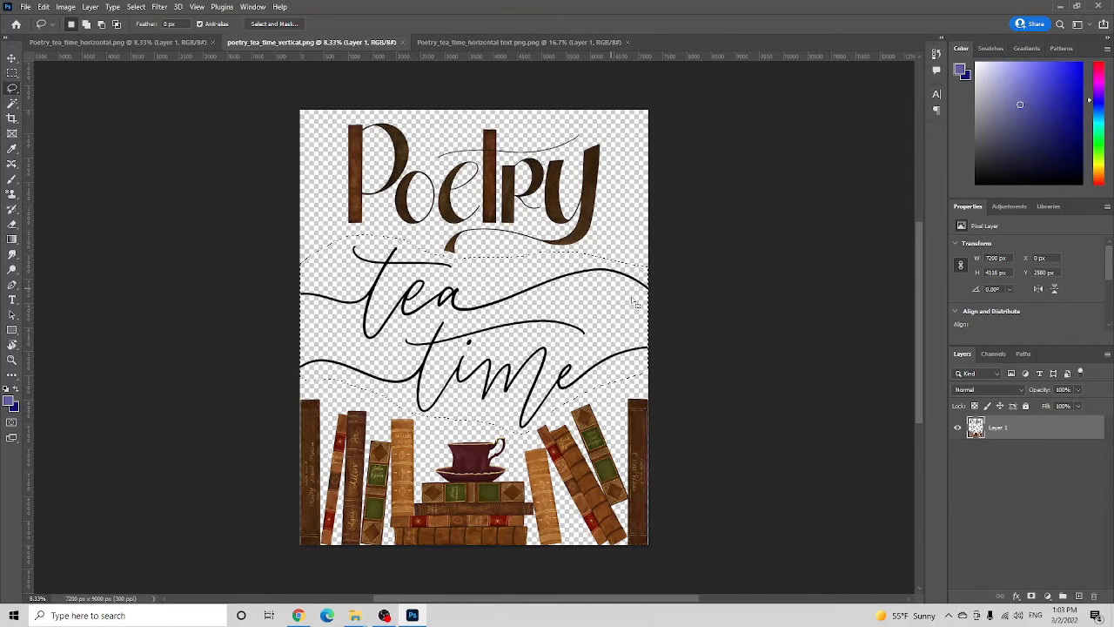
key(ctrl+x)
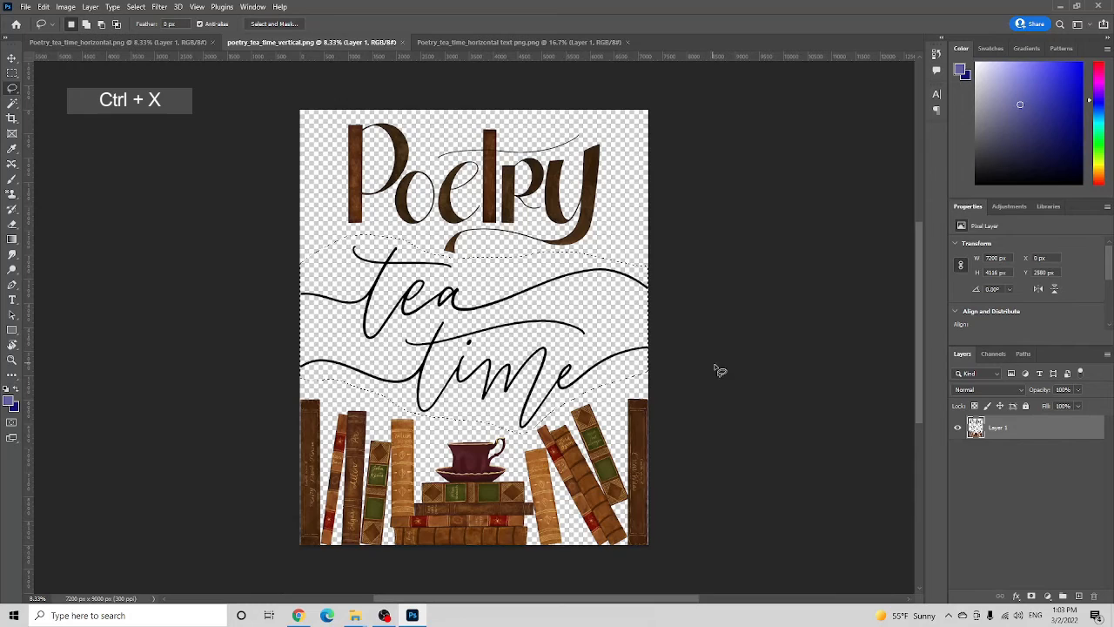
click(1078, 596)
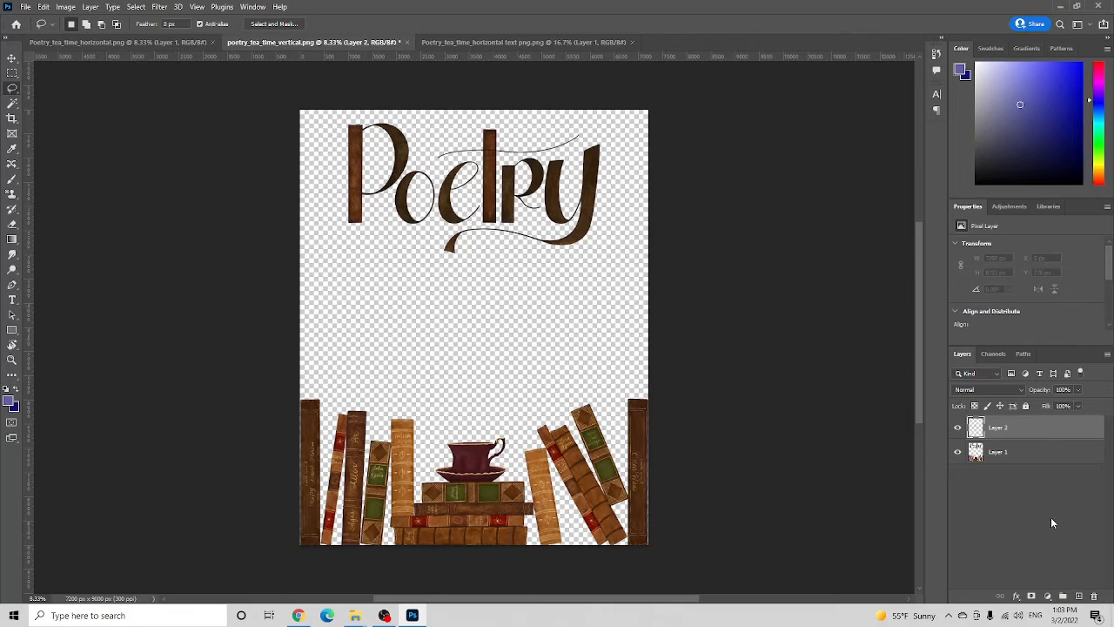
key(ctrl+v)
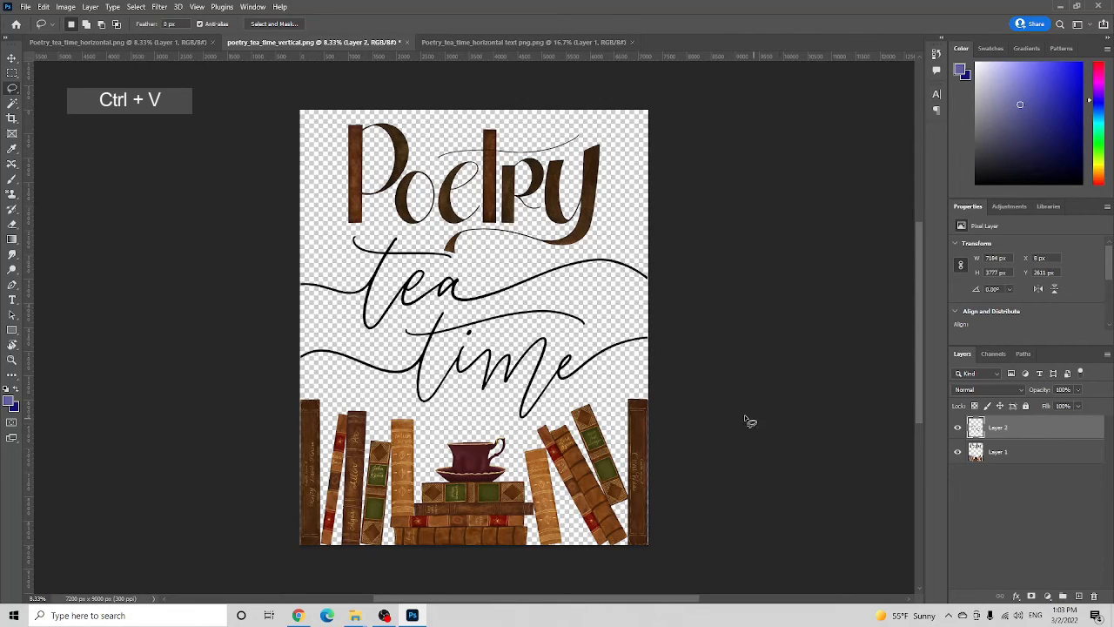
Move the pasted "tea time" lettering down towards its original position between "Poetry" and the books
key(v)
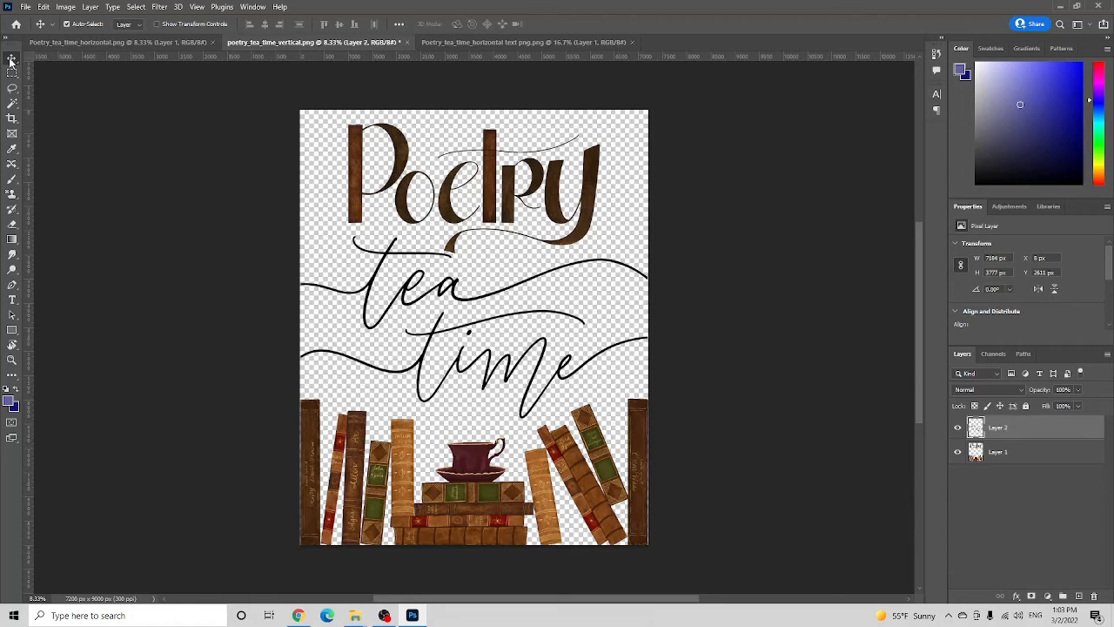
drag(519, 406, 520, 412)
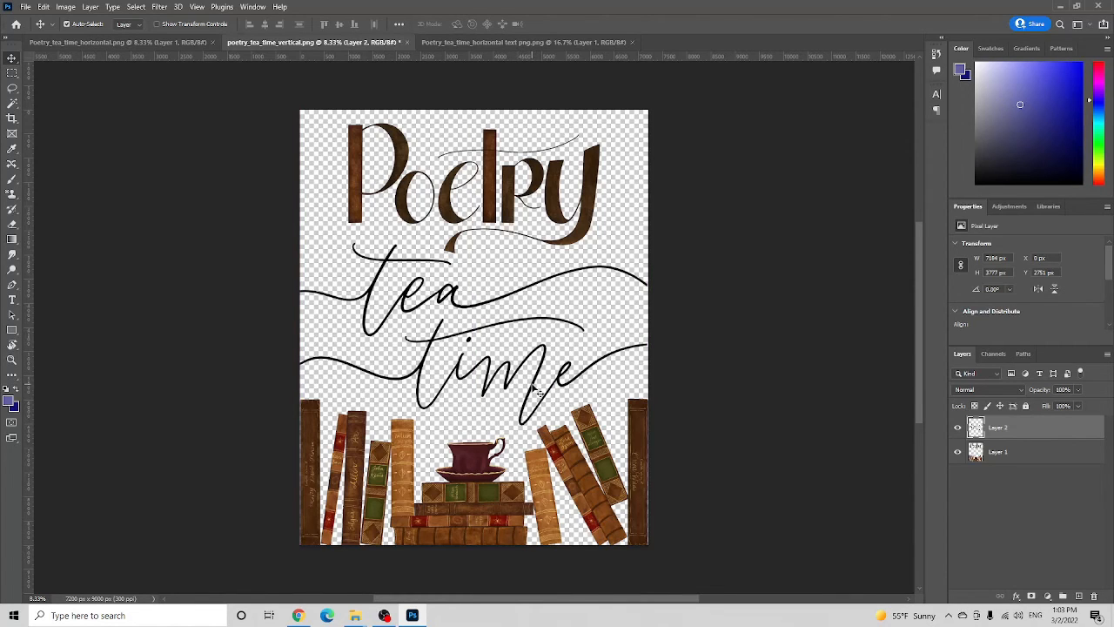